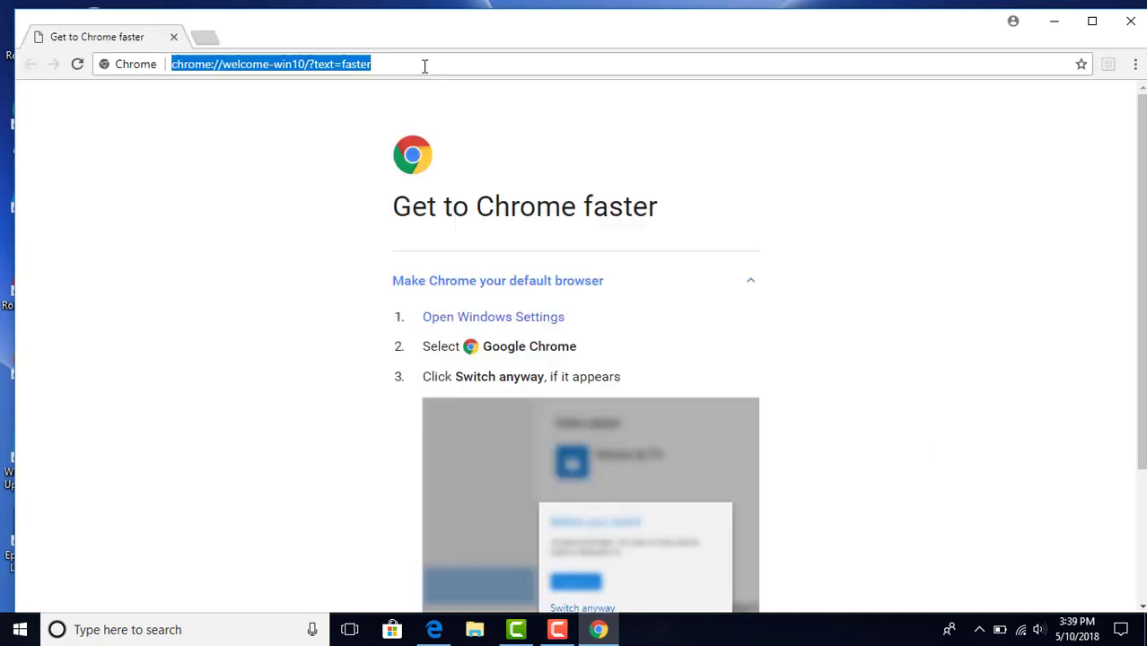
Step: Go to bytom.io's Wallet downloads page and download the Win 64 Bytom Wallet zip (64.5 MB)
text(BYTO)
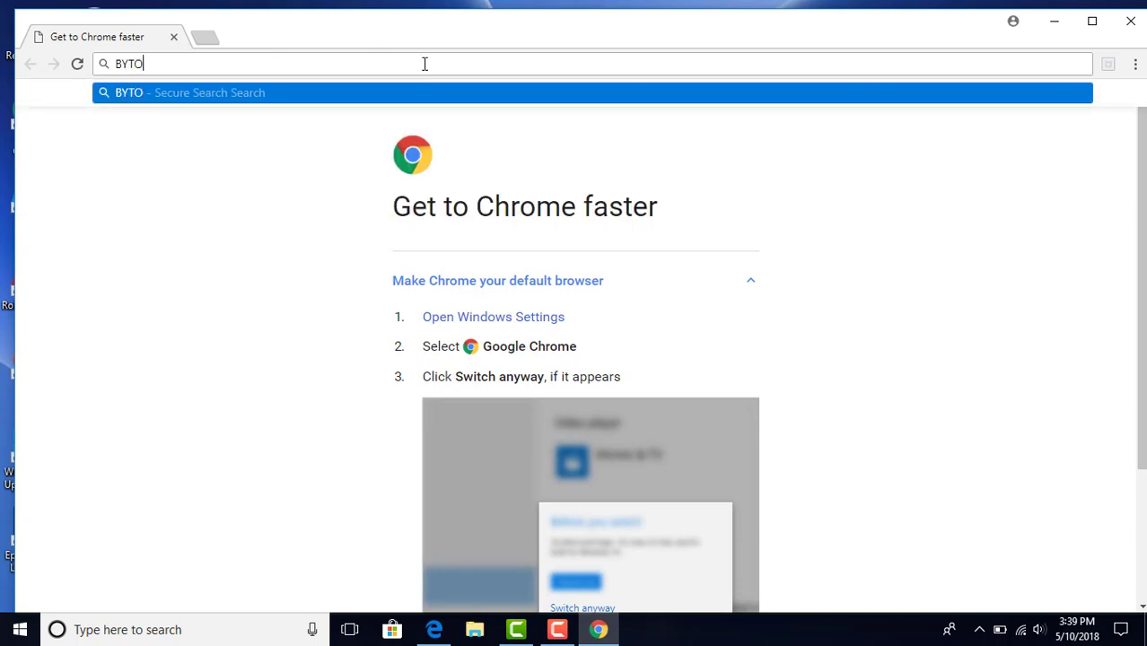
text(M.IO)
key(Return)
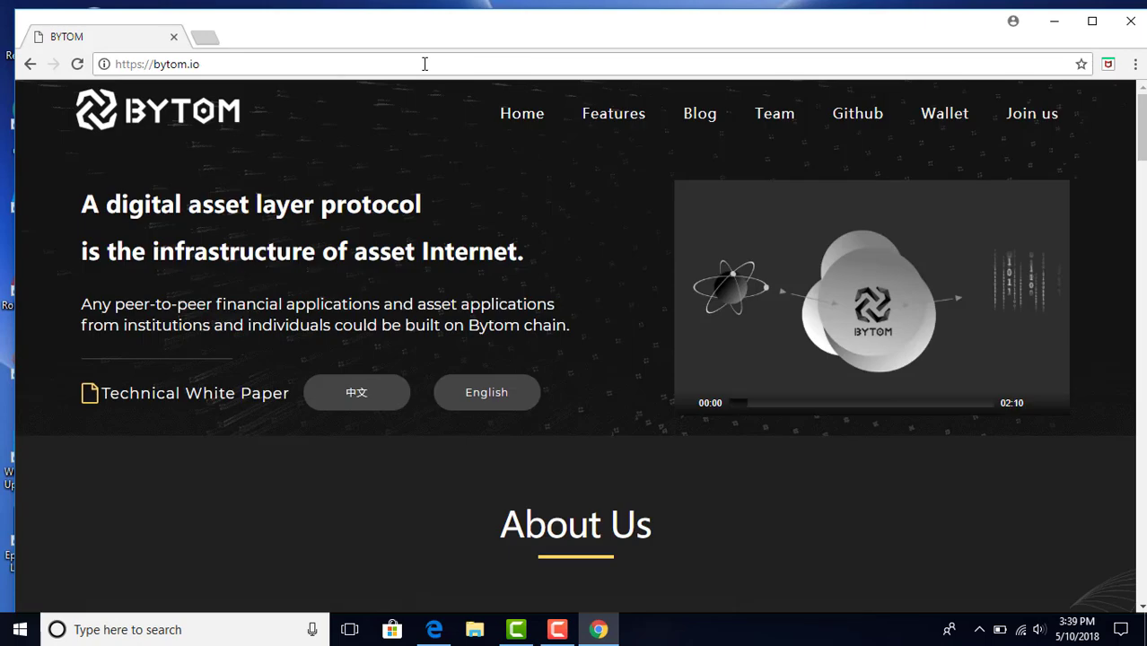
click(944, 116)
click(945, 124)
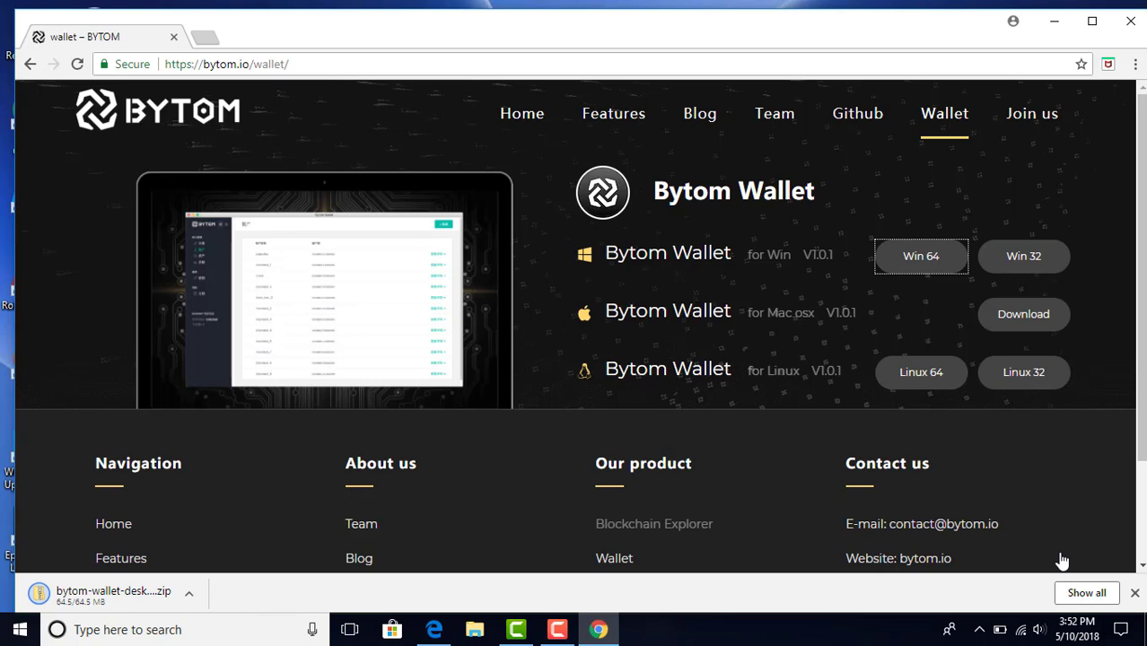
click(190, 594)
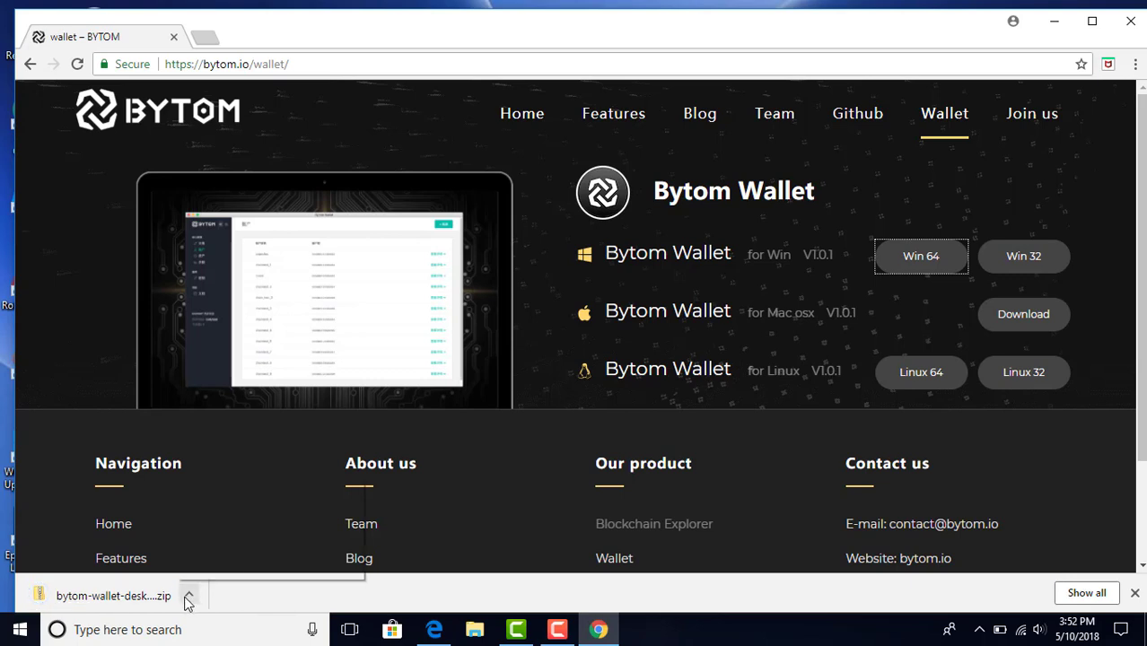
Step: Open the downloaded zip and extract all files into bytom-wallet-desktop-1.0.1-win-x64 in Downloads
click(236, 490)
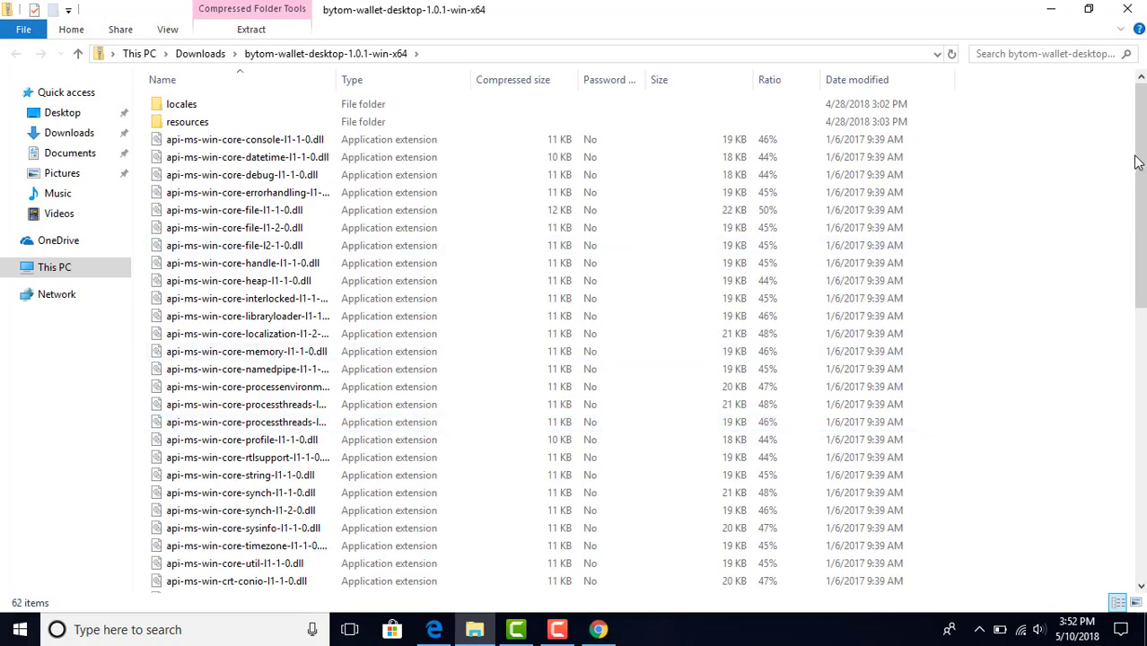
drag(1141, 168, 1142, 363)
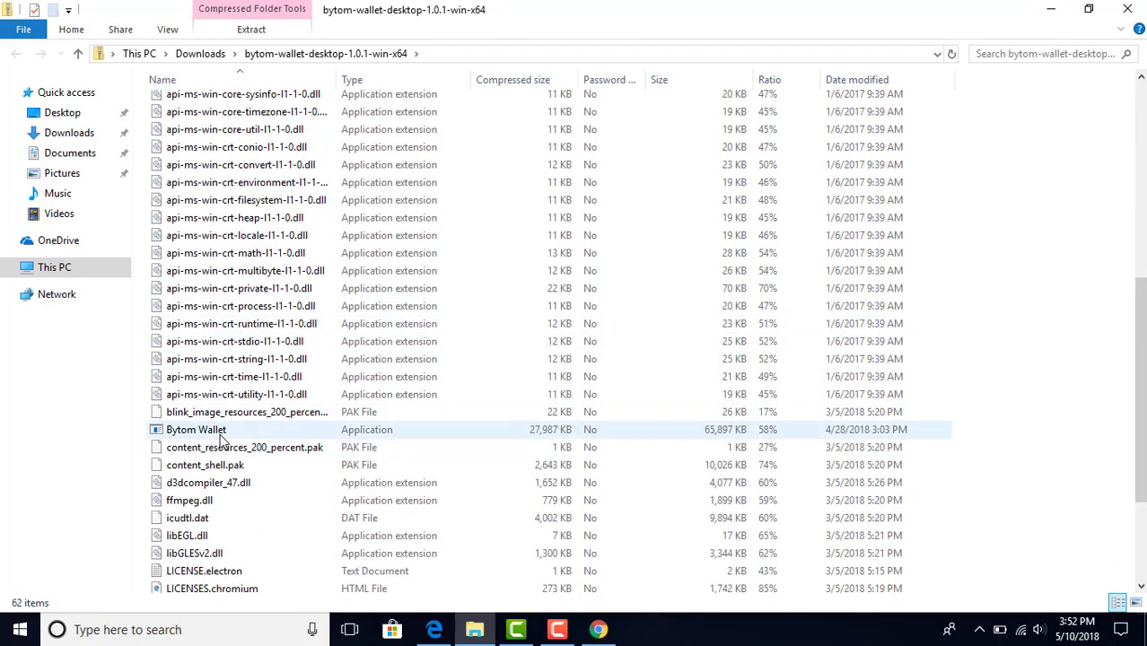
click(218, 437)
double_click(218, 437)
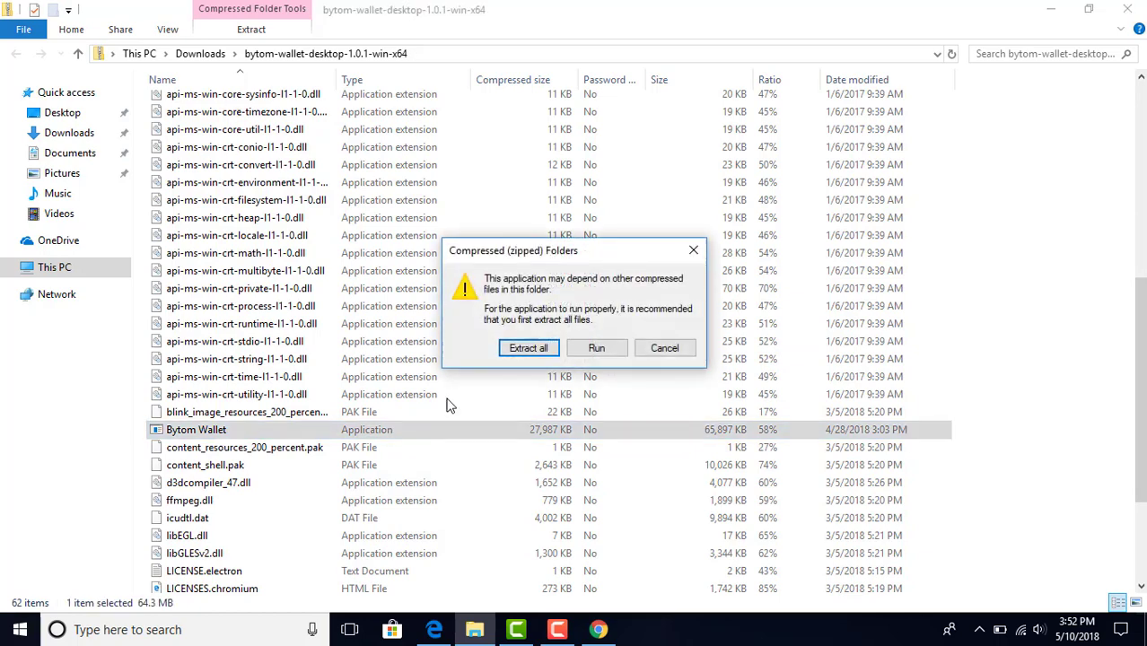
click(528, 348)
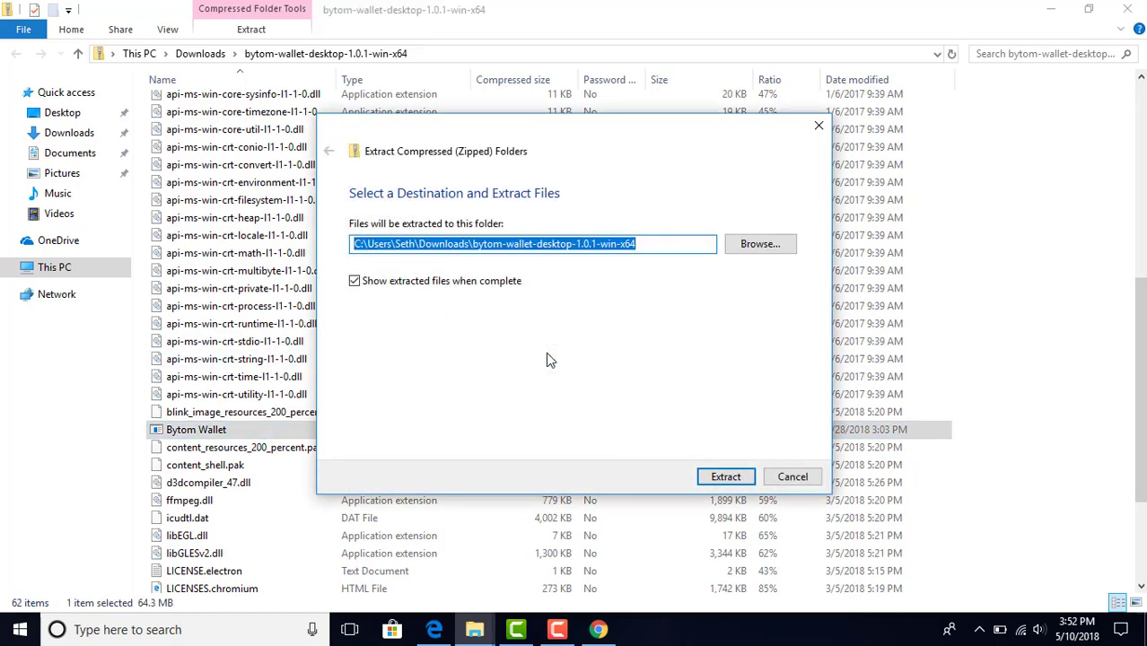
click(727, 478)
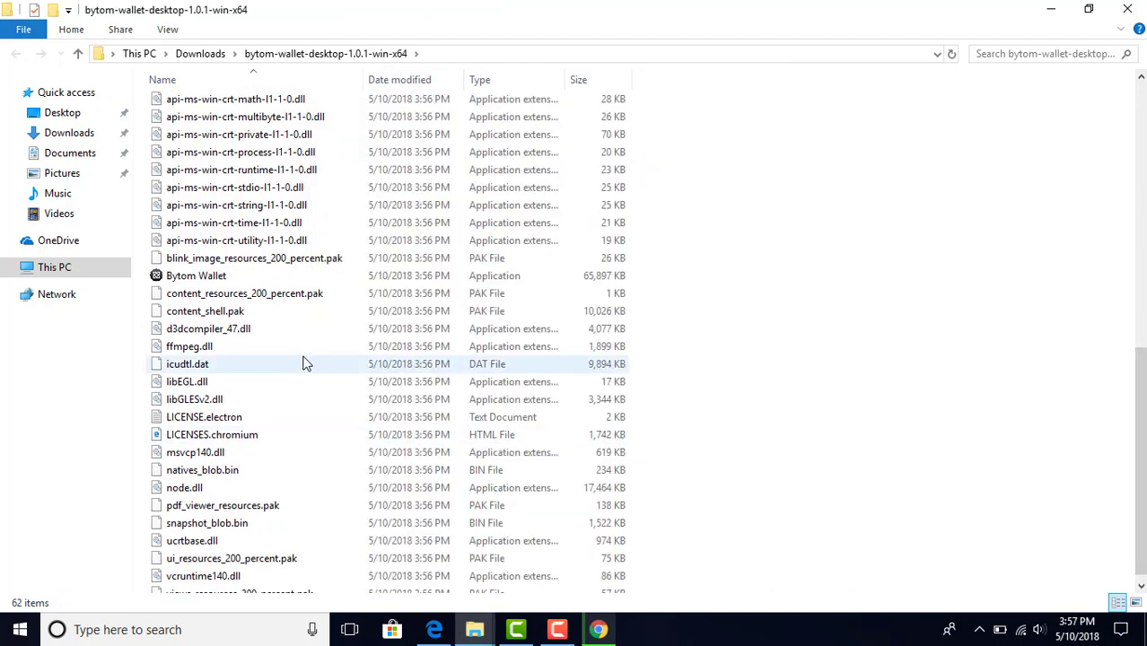
Step: Launch the extracted Bytom Wallet, running it anyway despite the SmartScreen warning
double_click(226, 278)
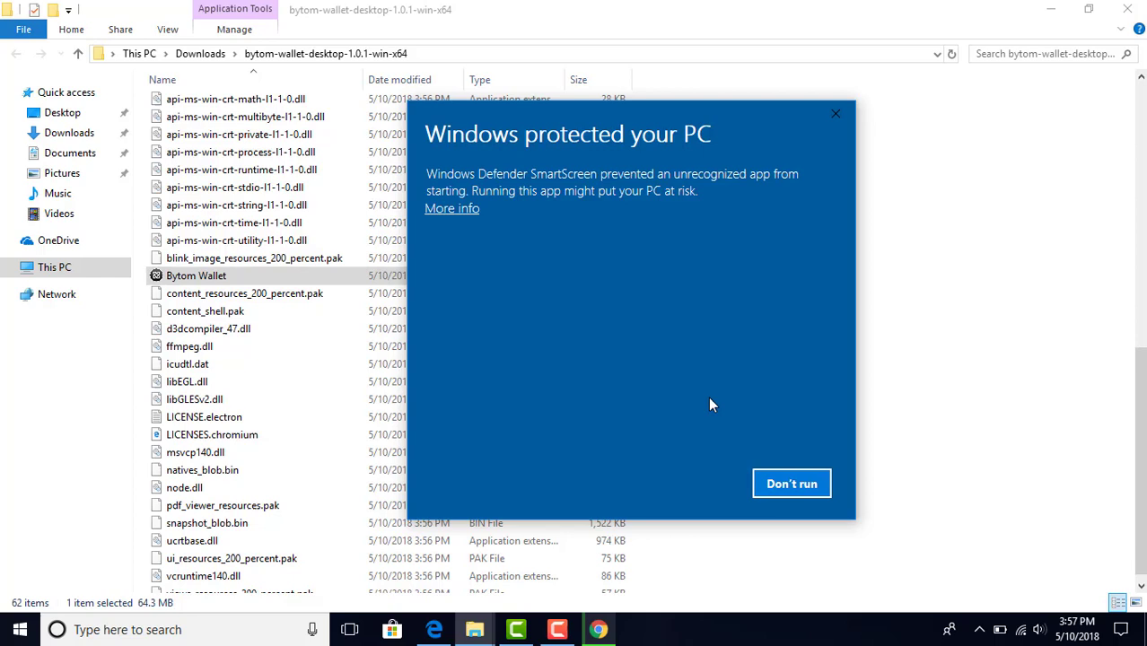
click(473, 210)
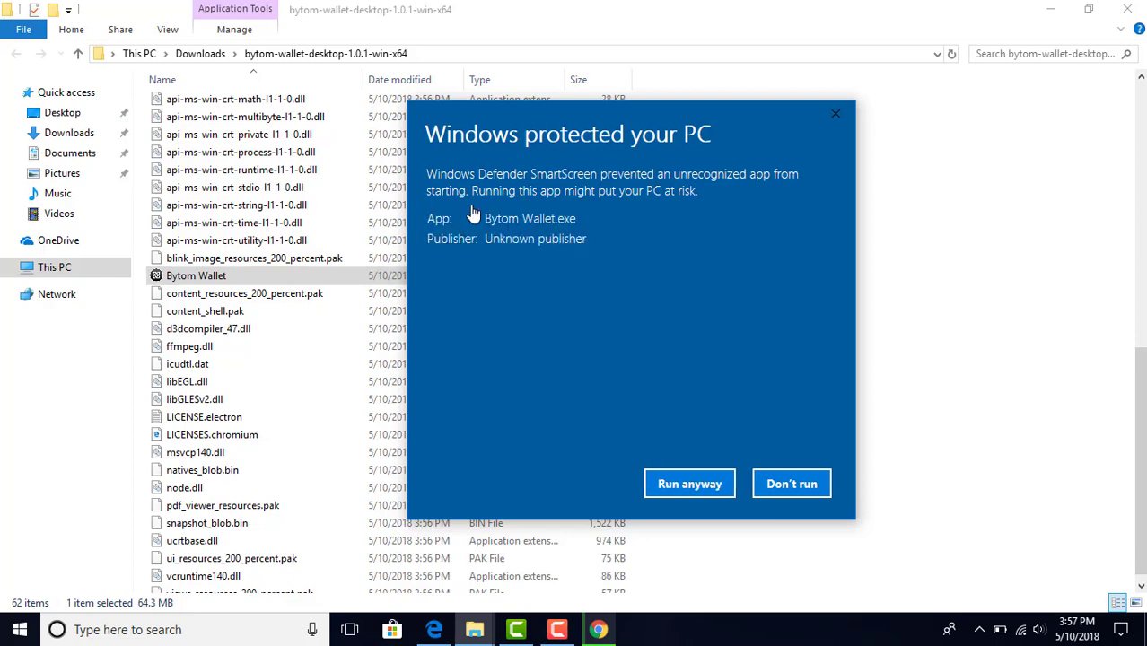
click(679, 487)
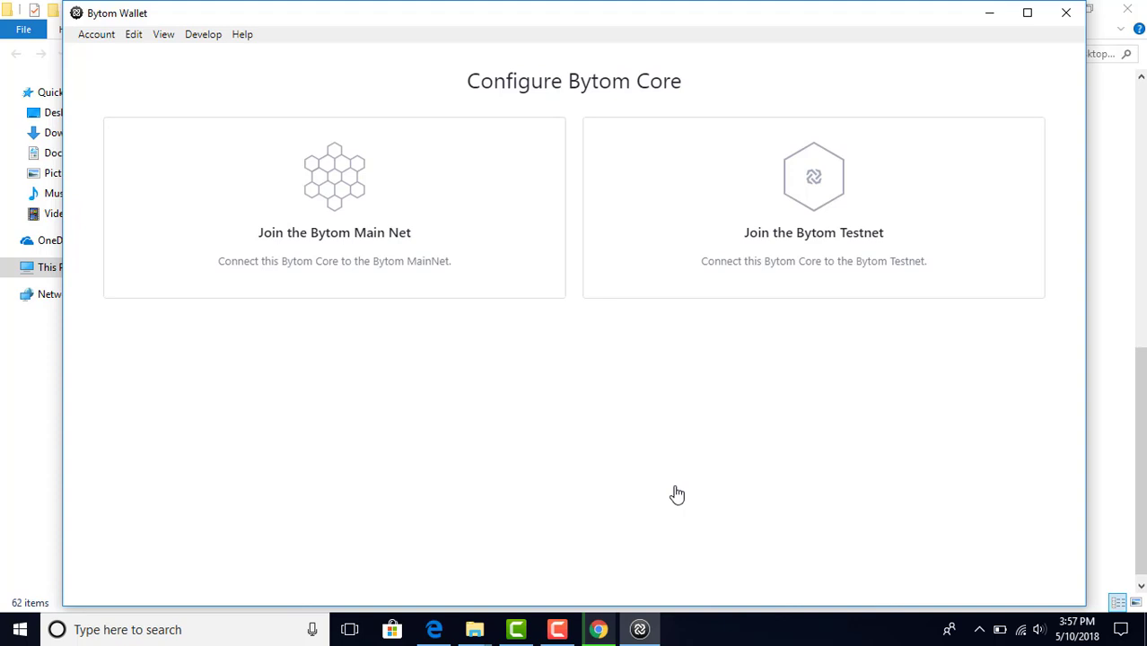
Step: Select the Join the Bytom Main Net option and confirm joining the network
click(352, 220)
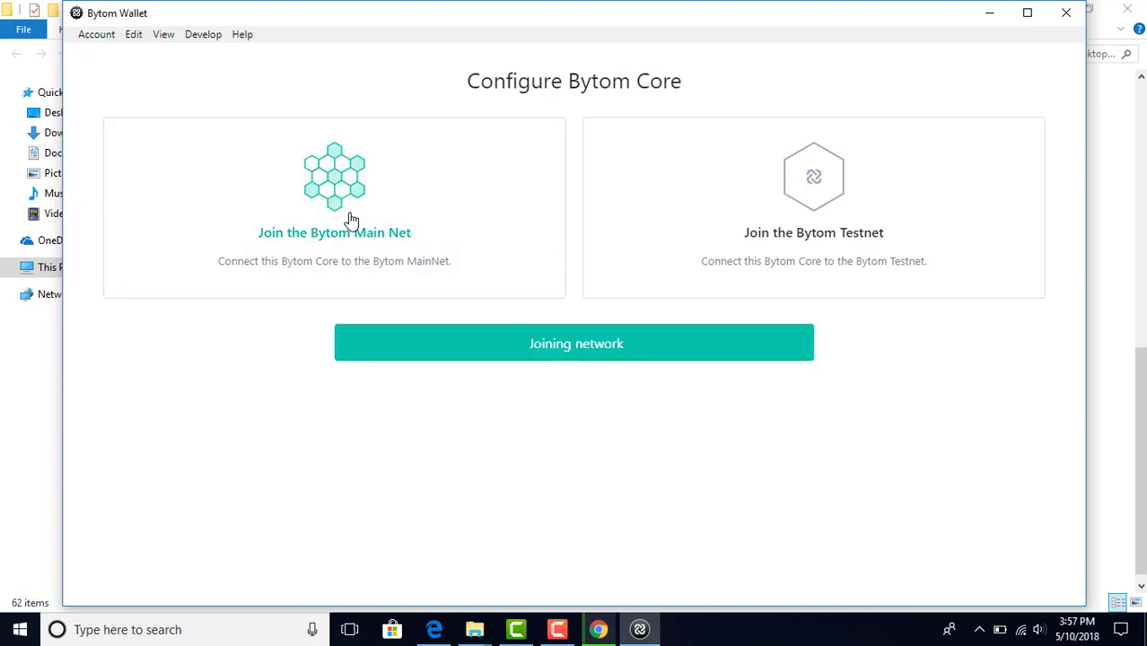
click(417, 359)
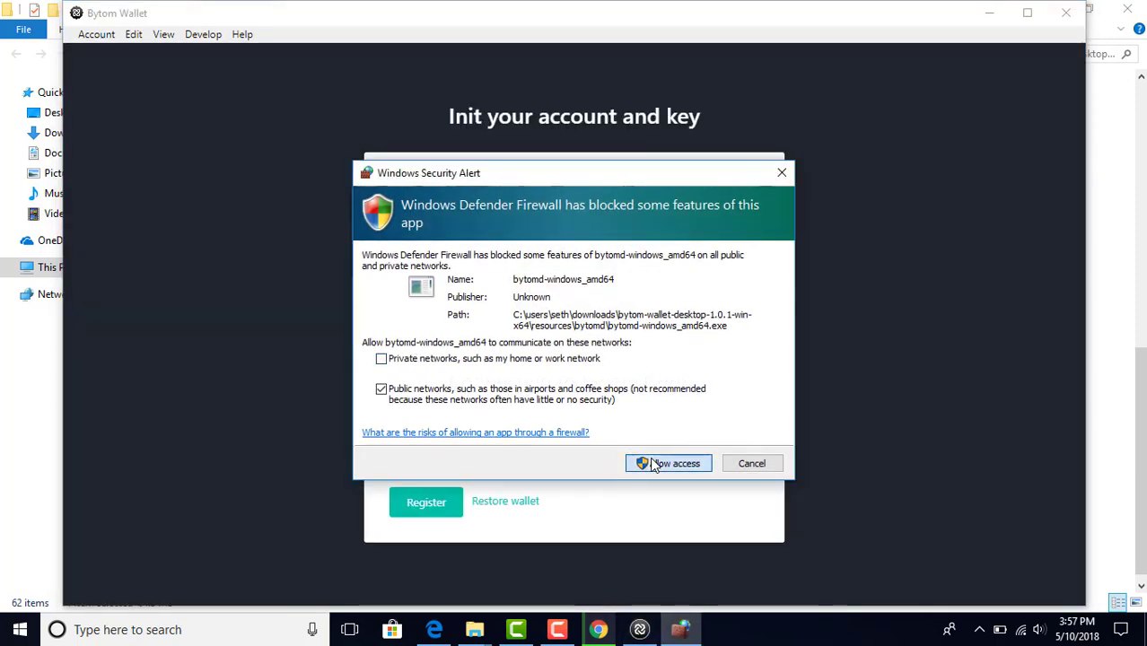
Step: Allow the wallet node through the firewall and enter TESTUSER1 as account and key alias
click(668, 463)
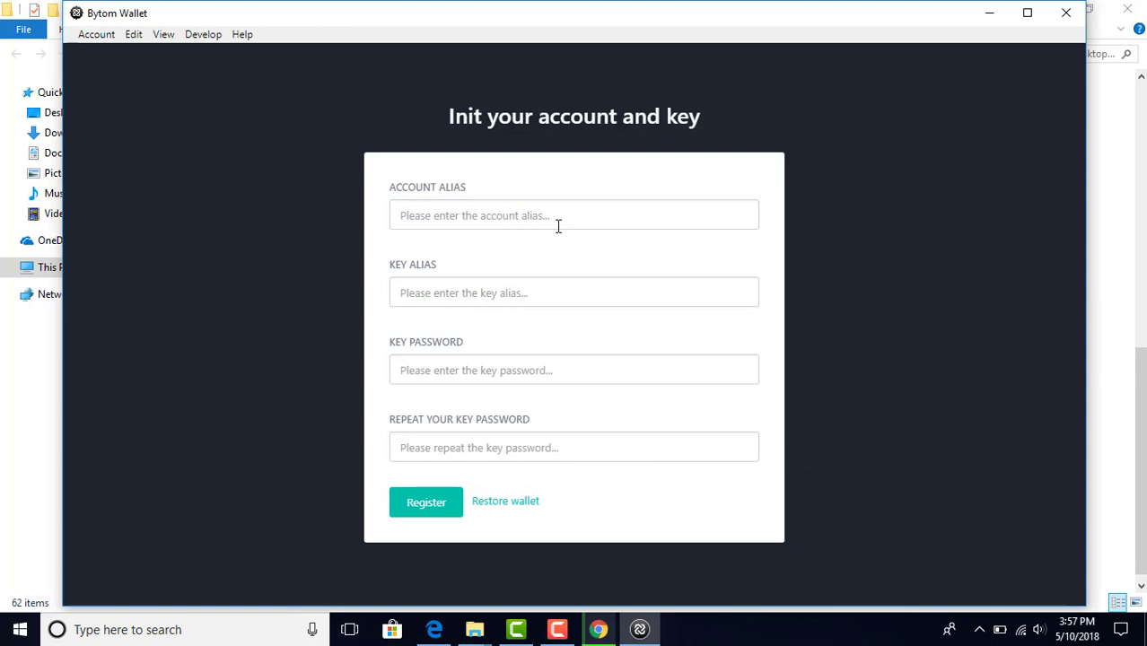
click(544, 219)
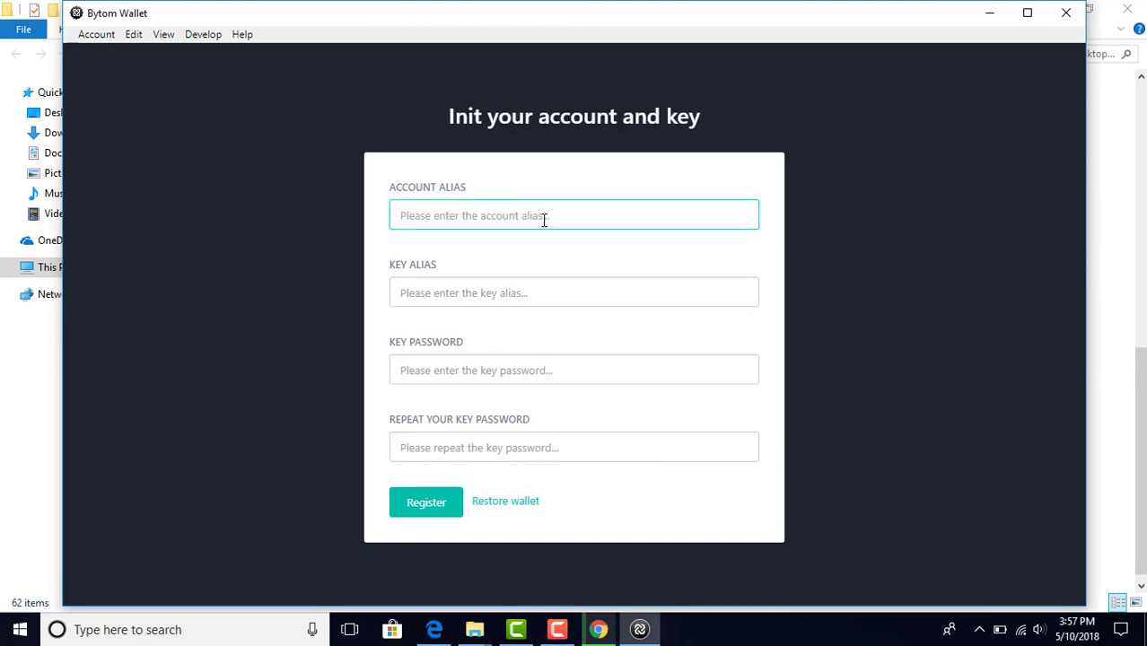
text(TEST)
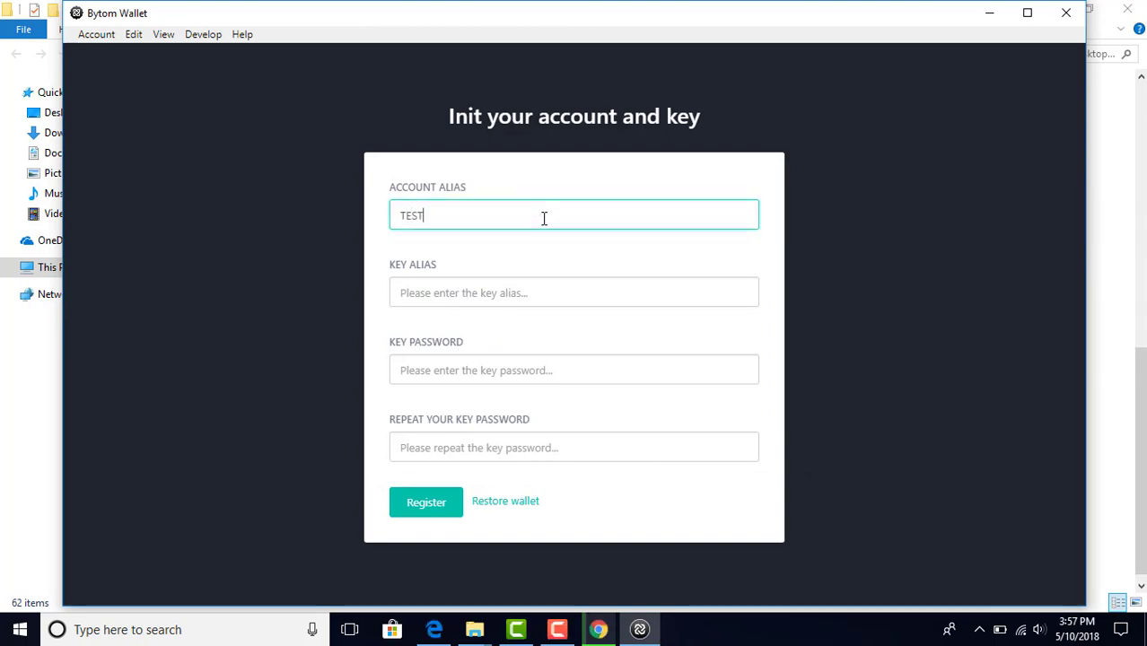
text(USER)
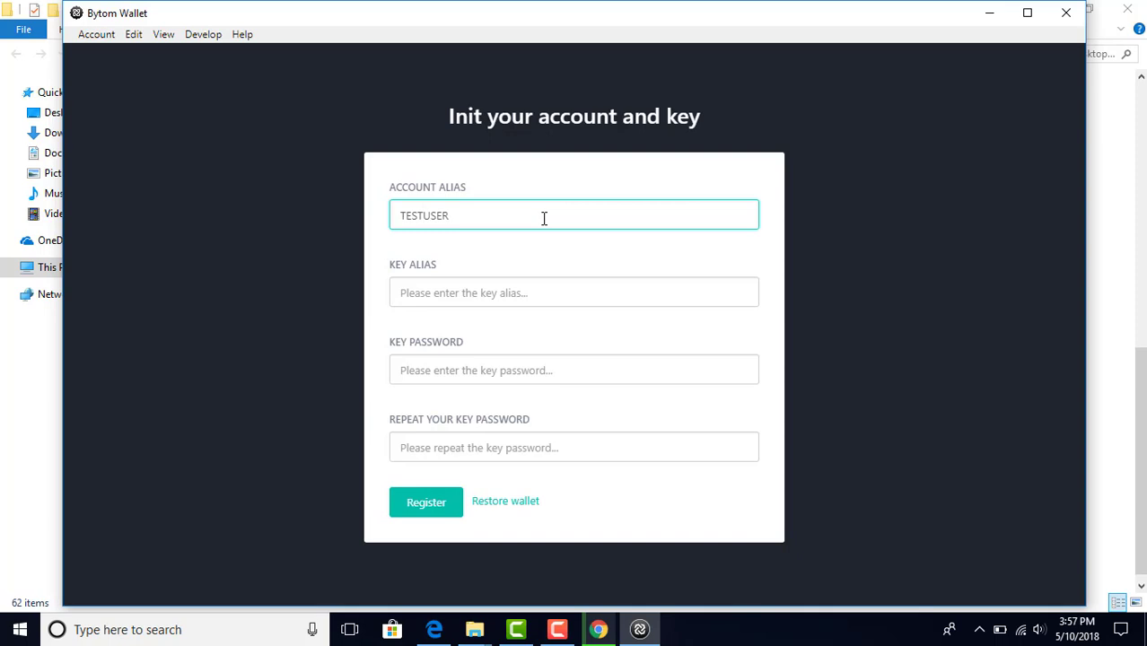
text(1)
key(Tab)
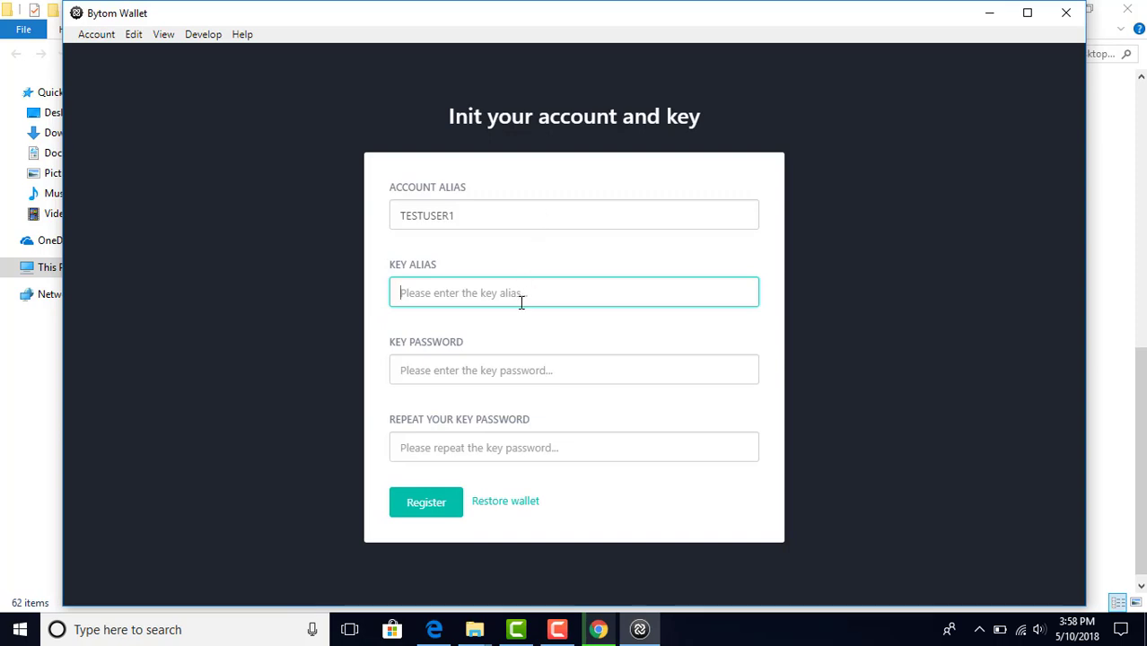
text(TESTUSER)
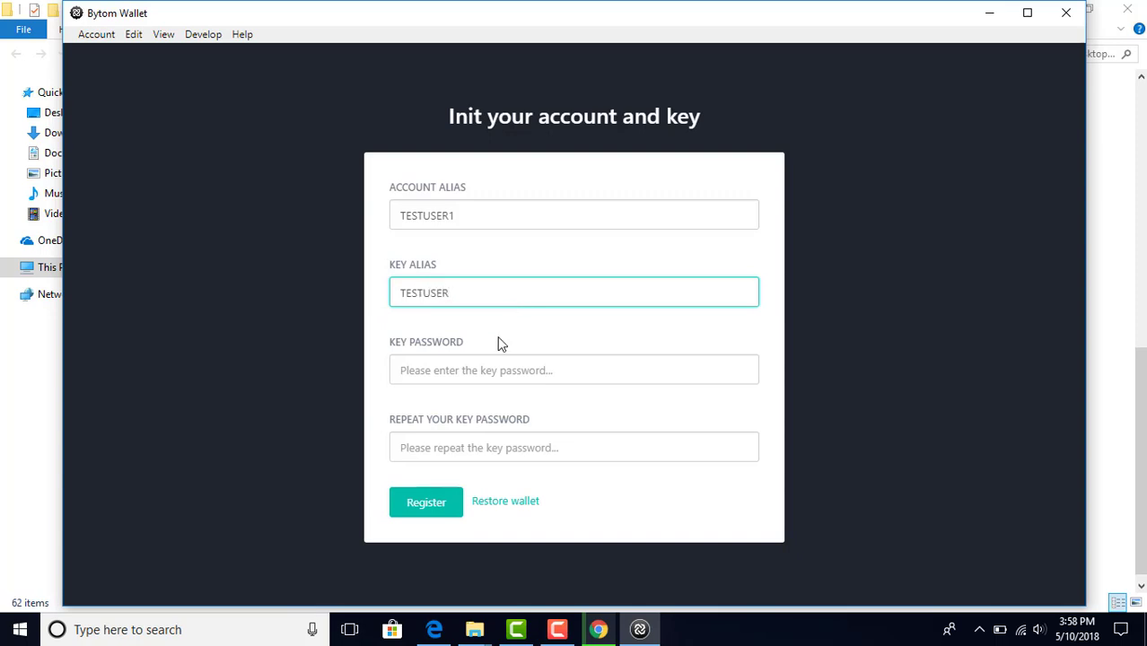
text(1)
Step: Enter and repeat the key password, then register the account and key
click(489, 374)
text(12)
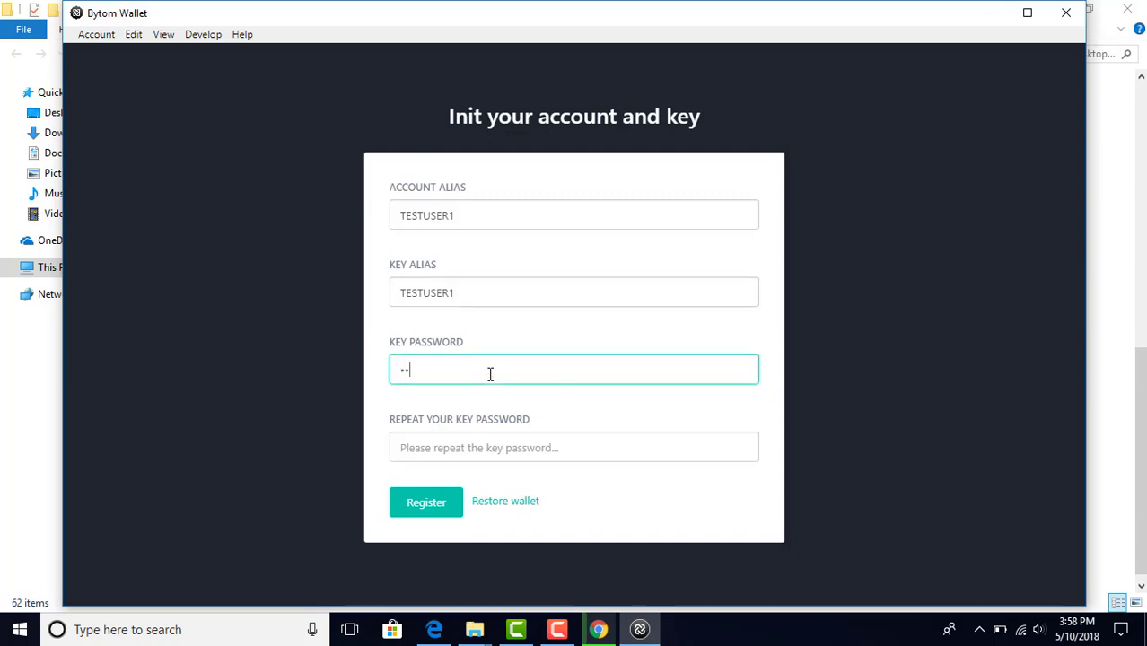
key(BackSpace)
key(BackSpace)
text(1234567890)
key(Tab)
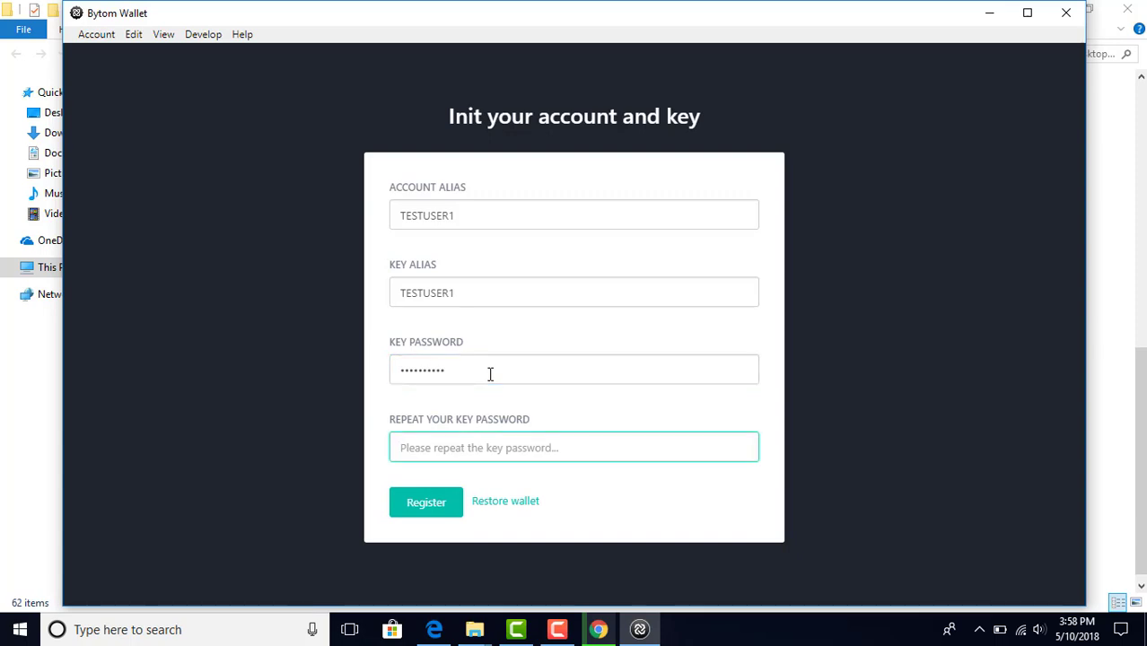
text(123456789)
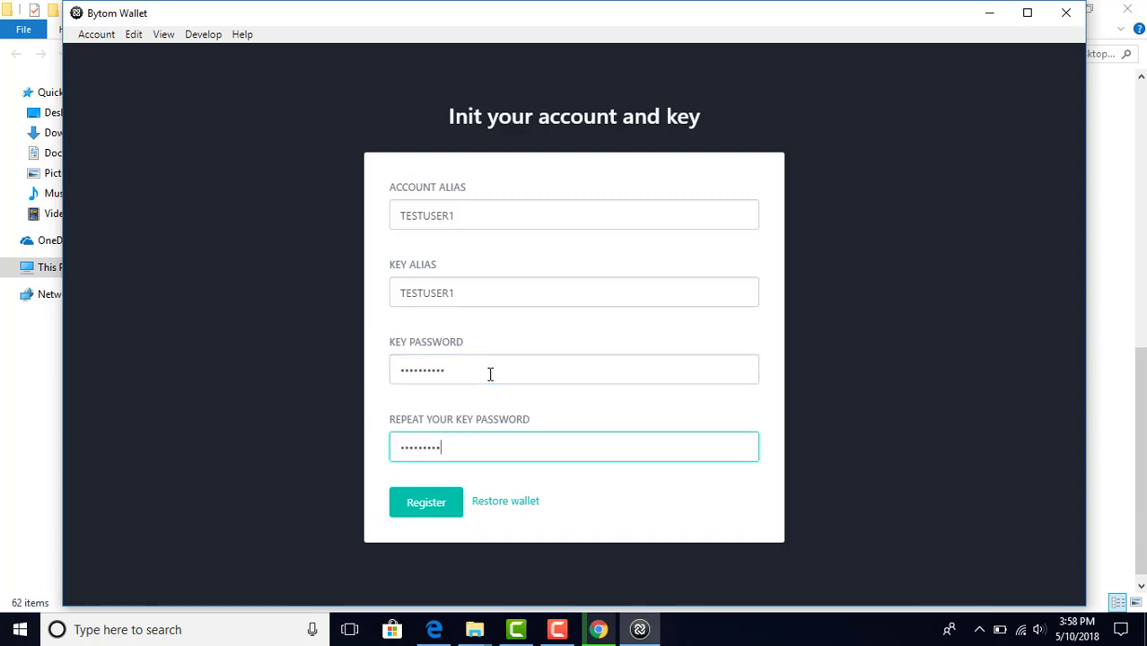
text(0)
click(440, 504)
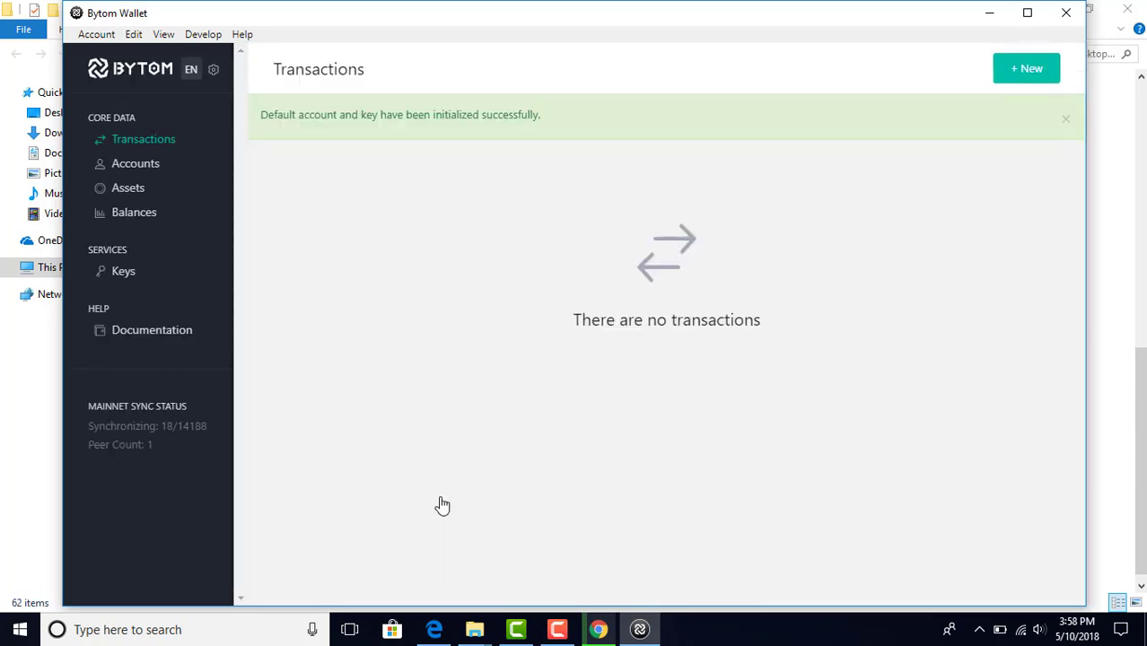
Step: Browse the Assets, Balances and Keys pages, then open testuser1's details
click(143, 196)
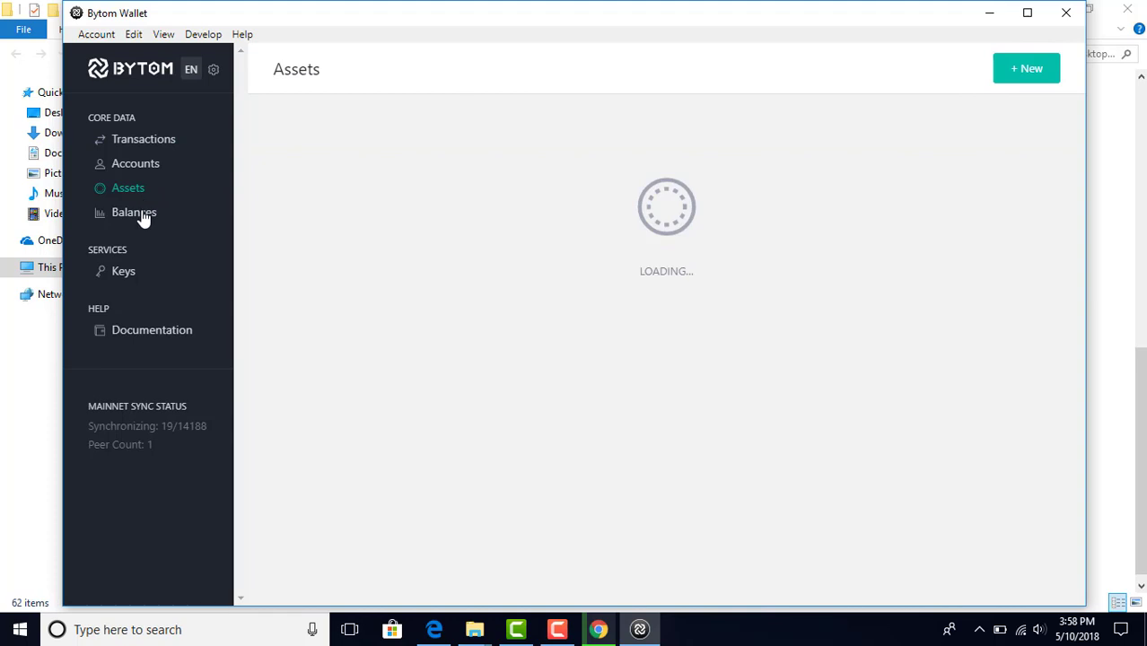
click(144, 216)
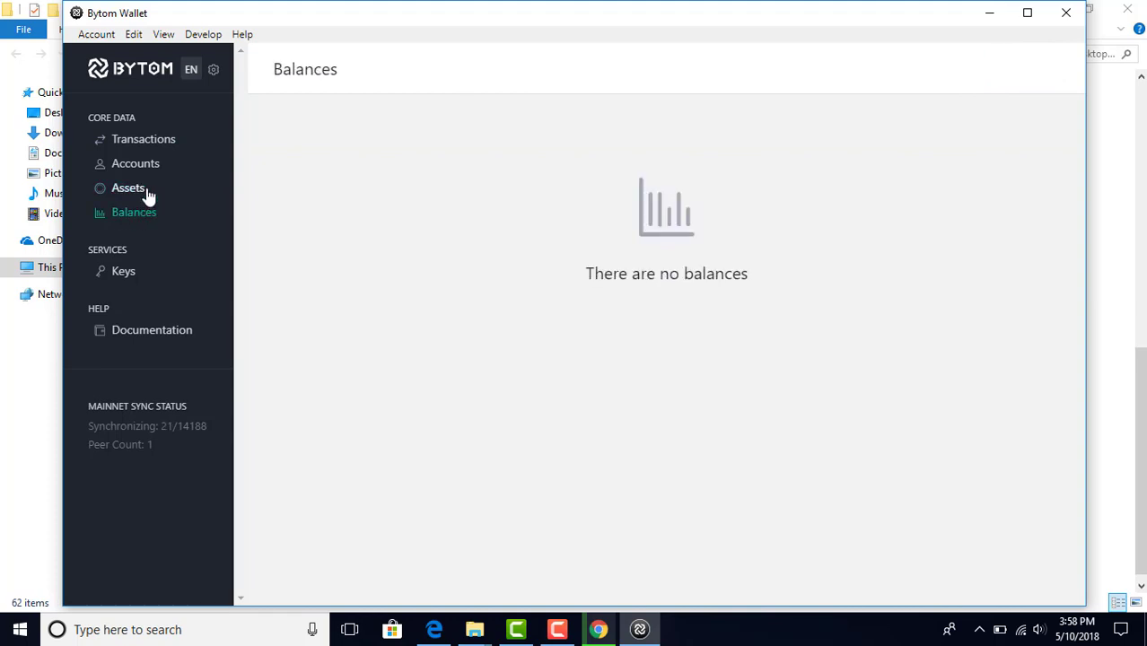
click(148, 196)
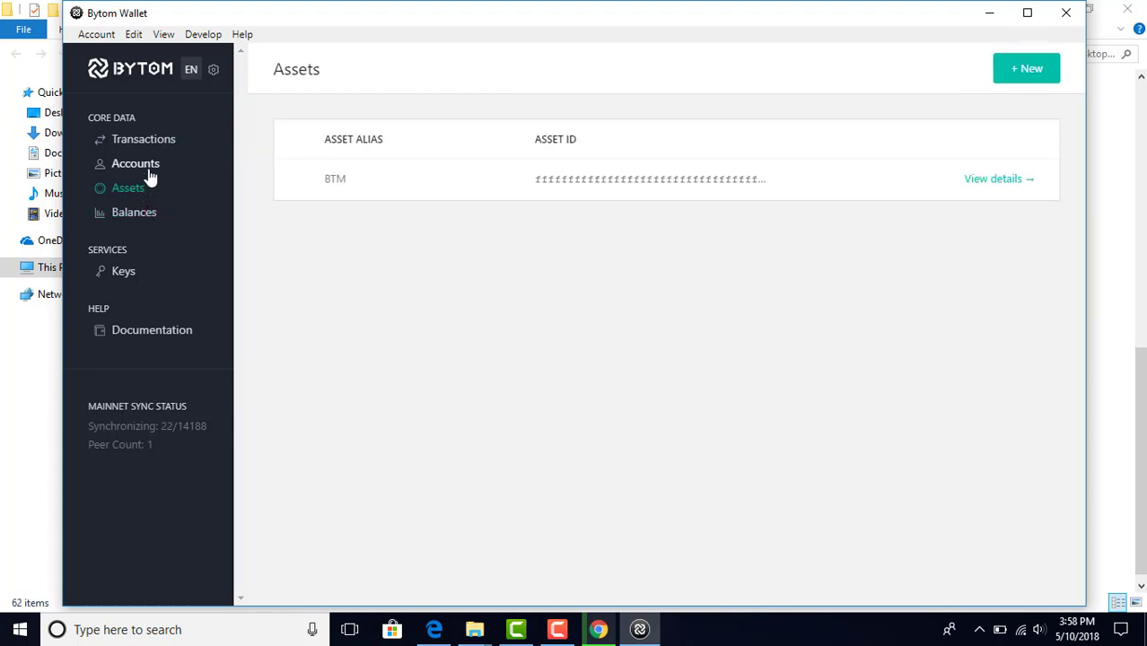
click(121, 272)
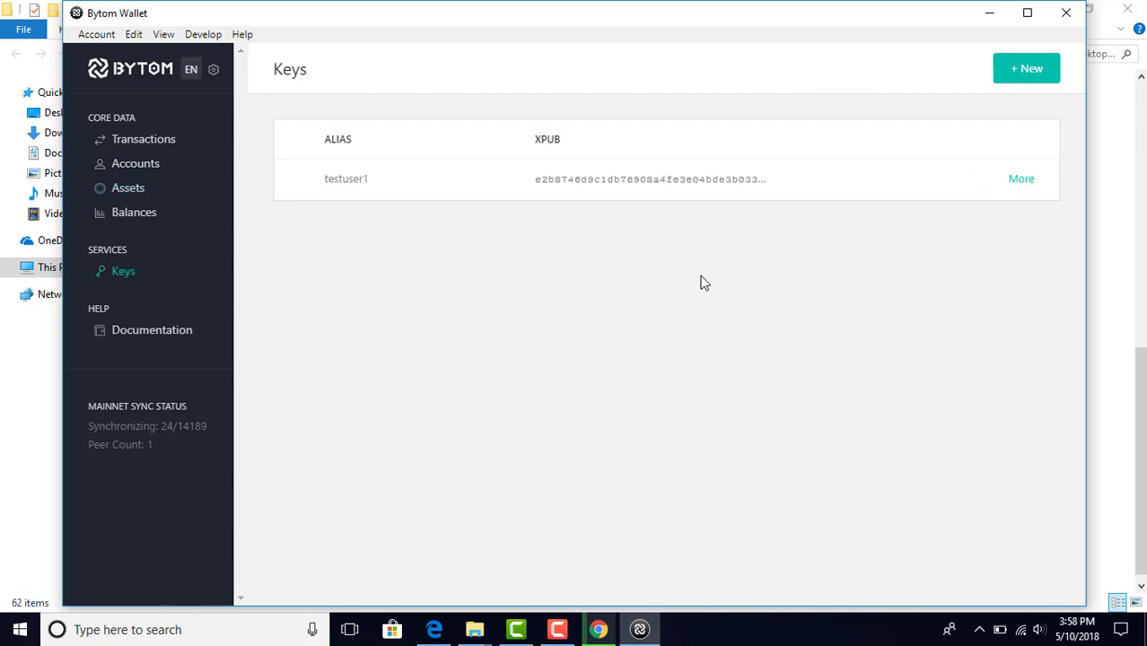
click(1021, 188)
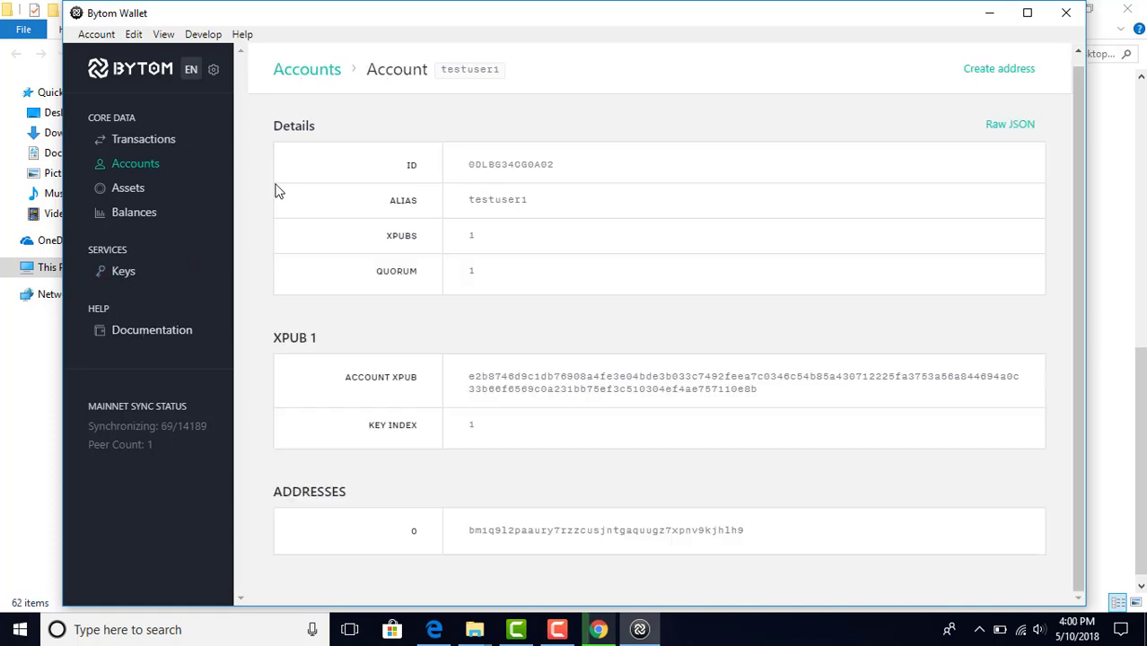
Step: Open testuser1's account details and select its receiving address, then the full Account XPUB
click(128, 169)
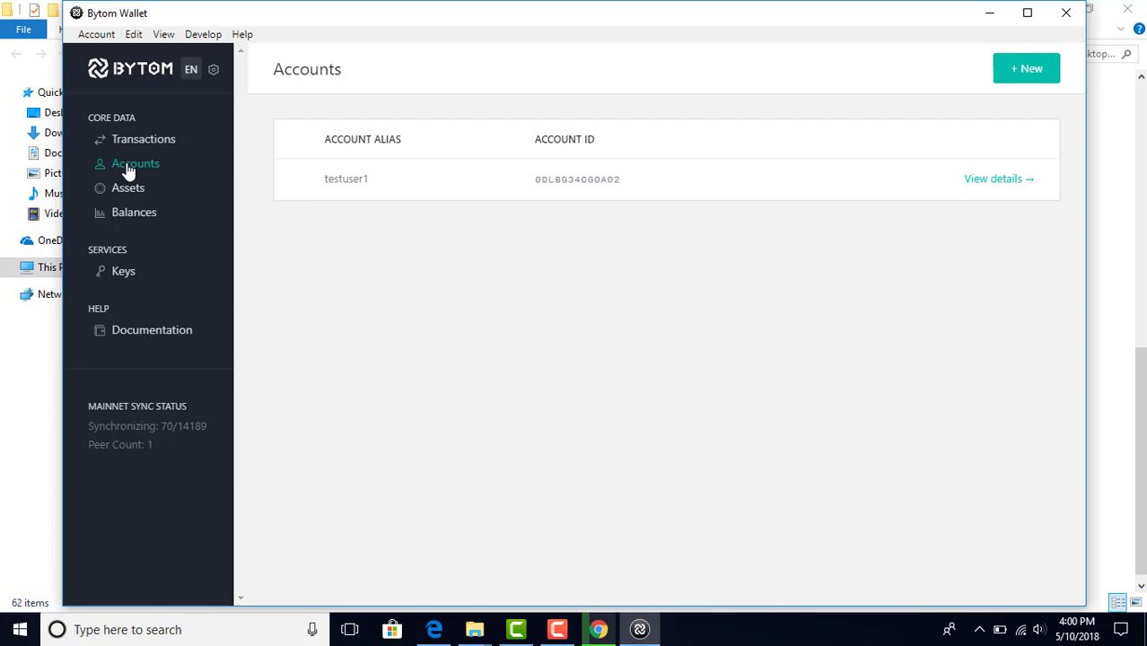
click(139, 151)
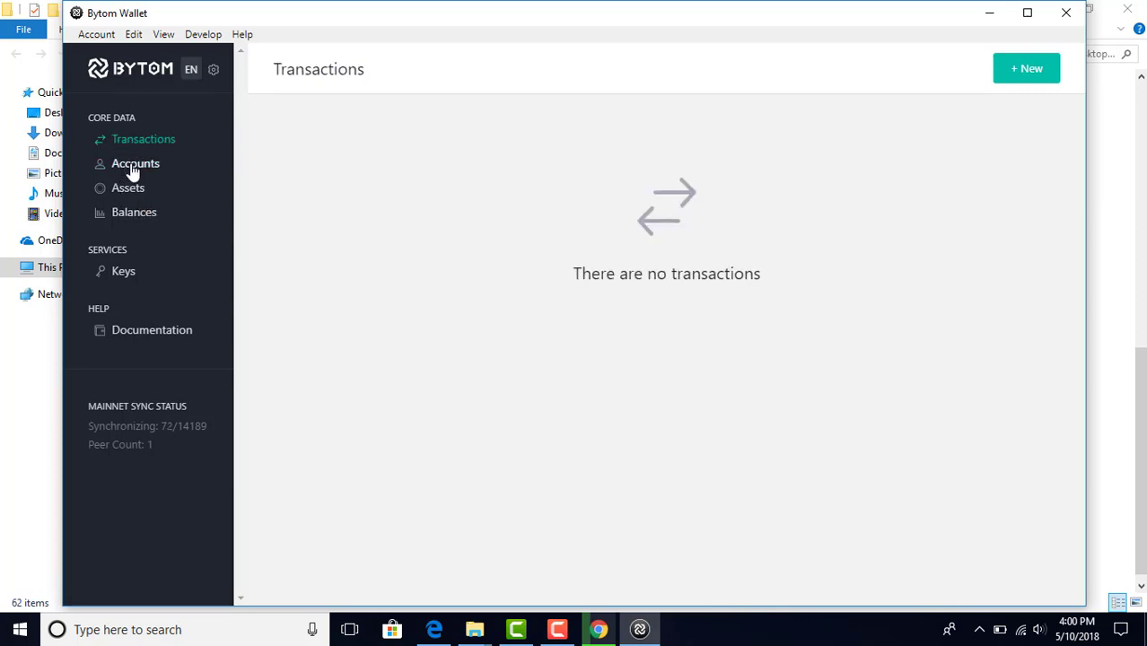
click(133, 169)
click(979, 188)
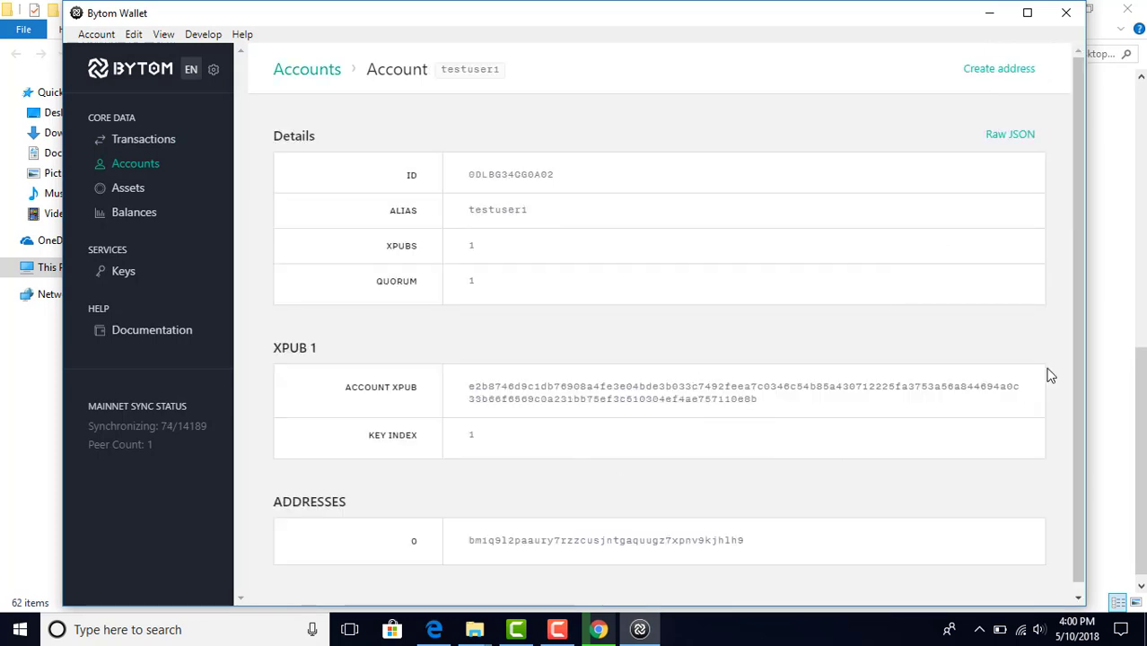
drag(1080, 380, 1083, 484)
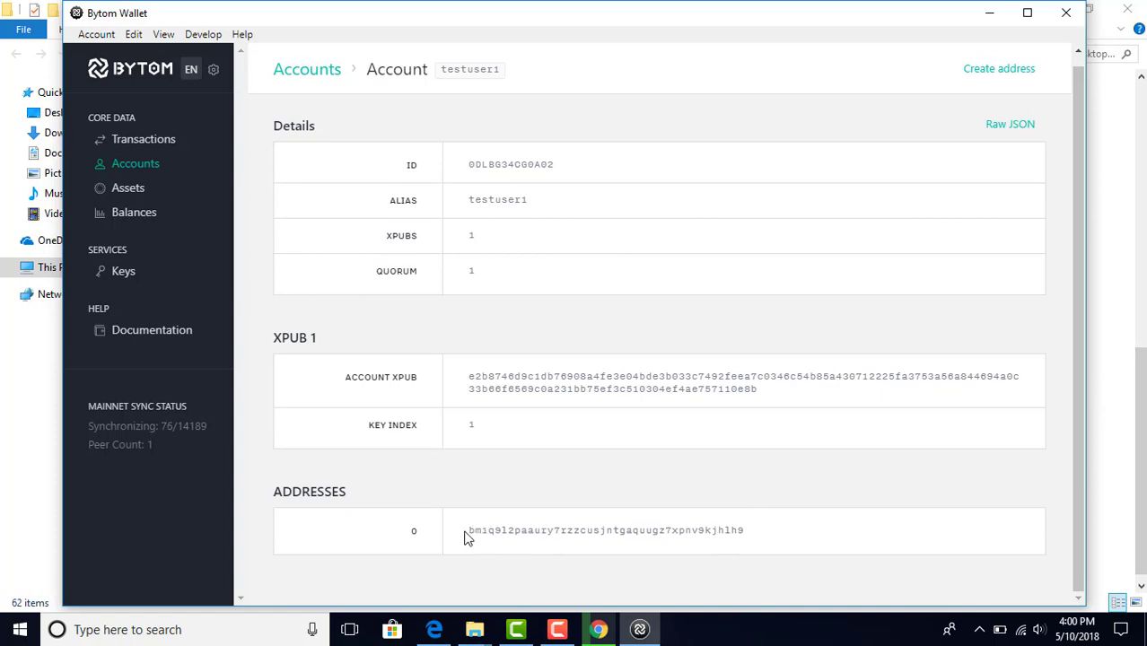
drag(466, 537, 443, 513)
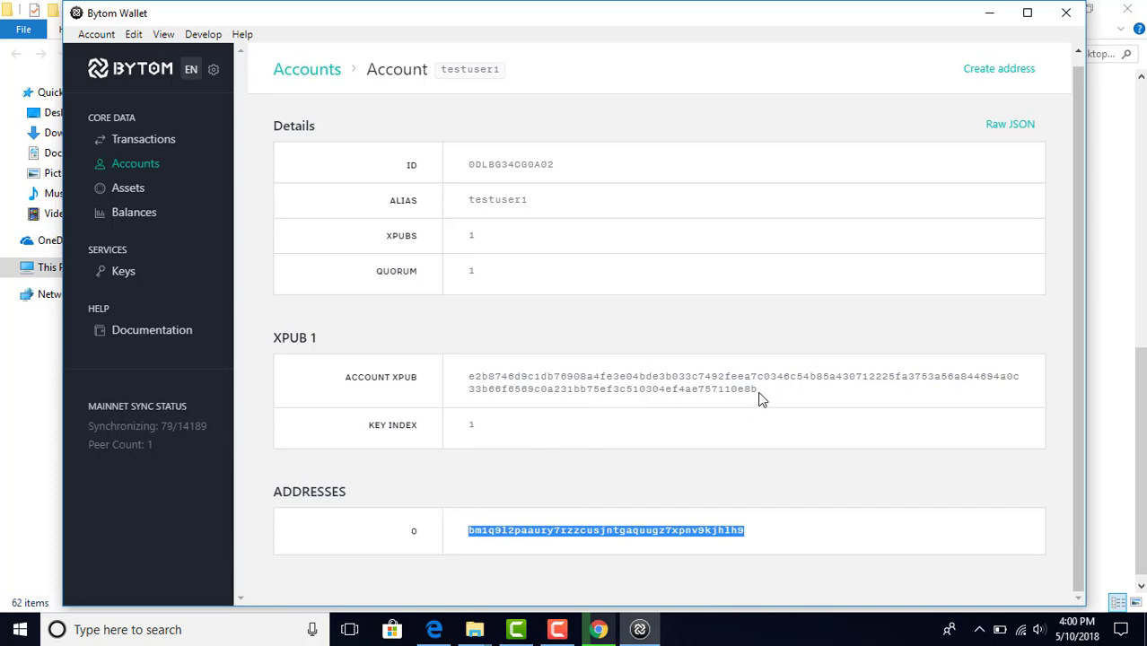
drag(760, 392, 540, 351)
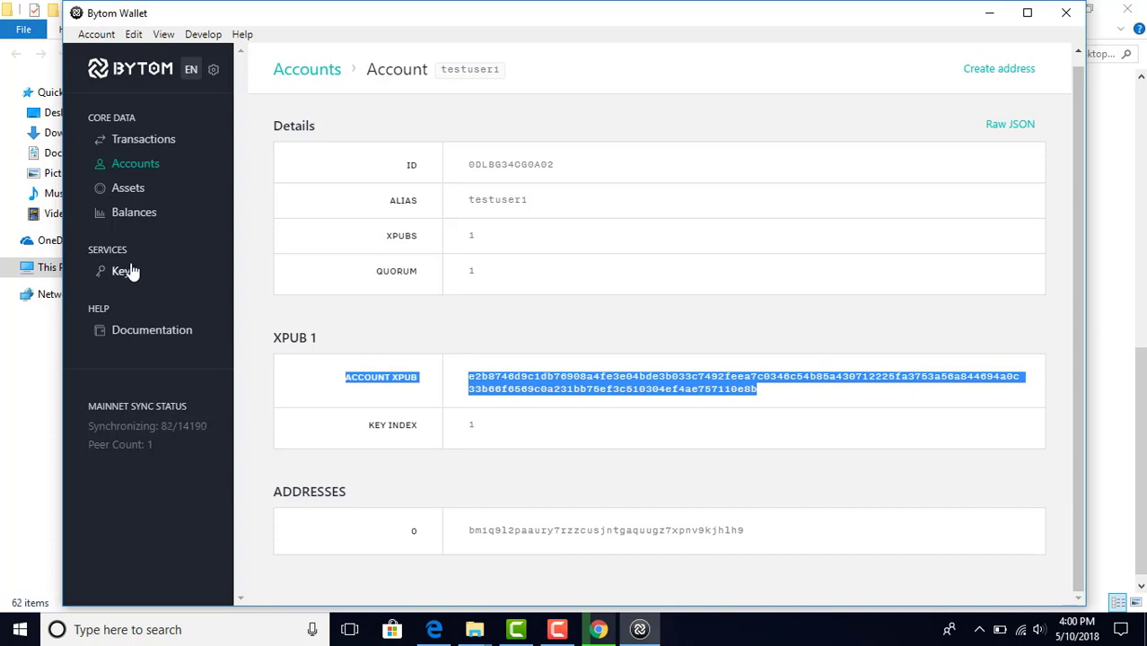
Step: Back up the wallet from Settings > Backup and restore, saving the file to Downloads
click(214, 72)
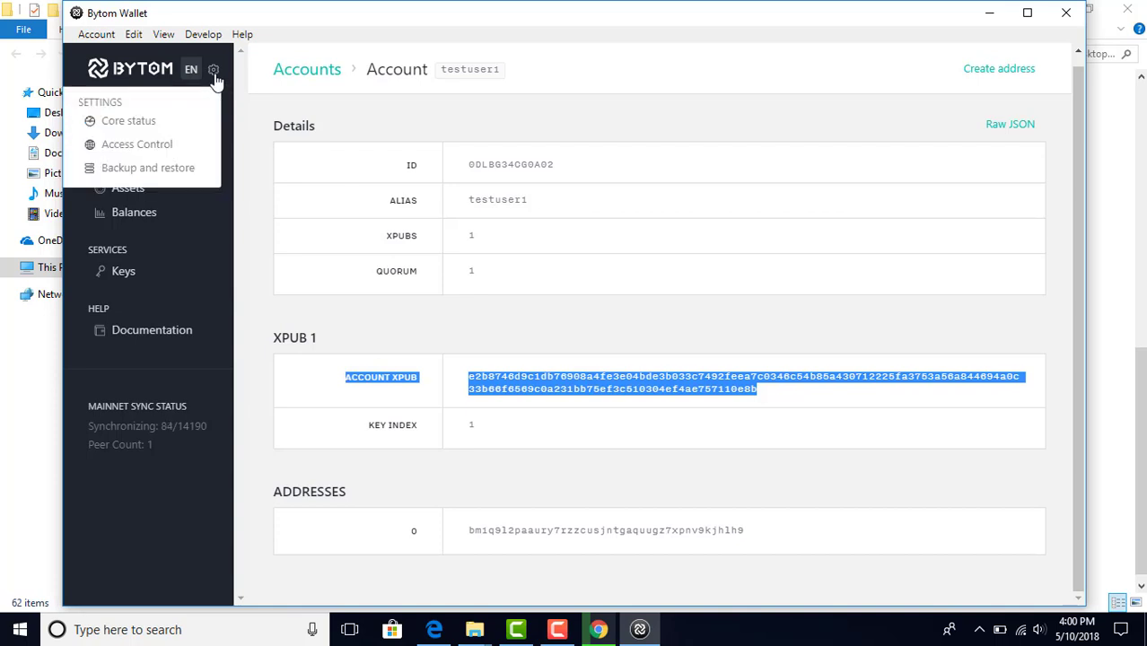
click(176, 178)
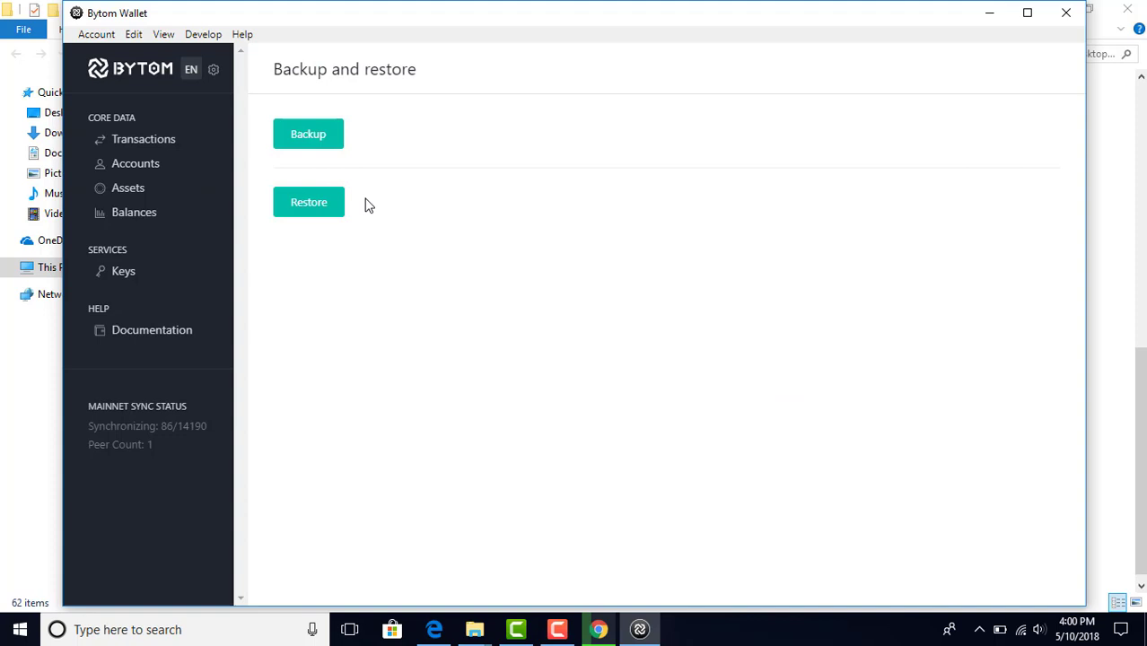
click(328, 144)
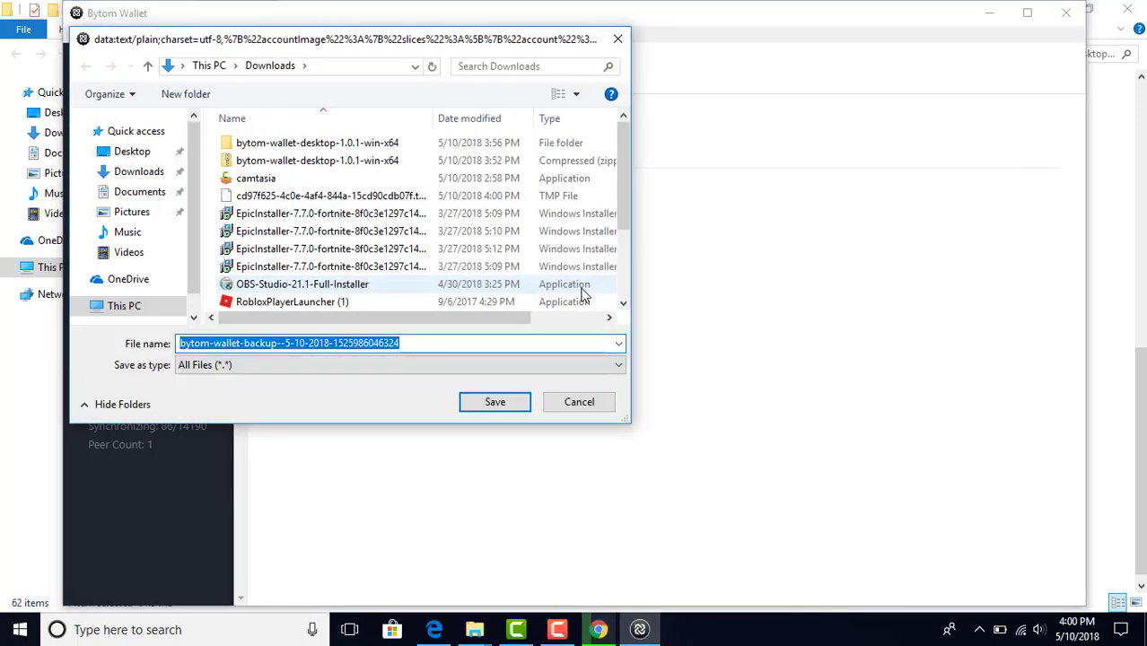
click(492, 408)
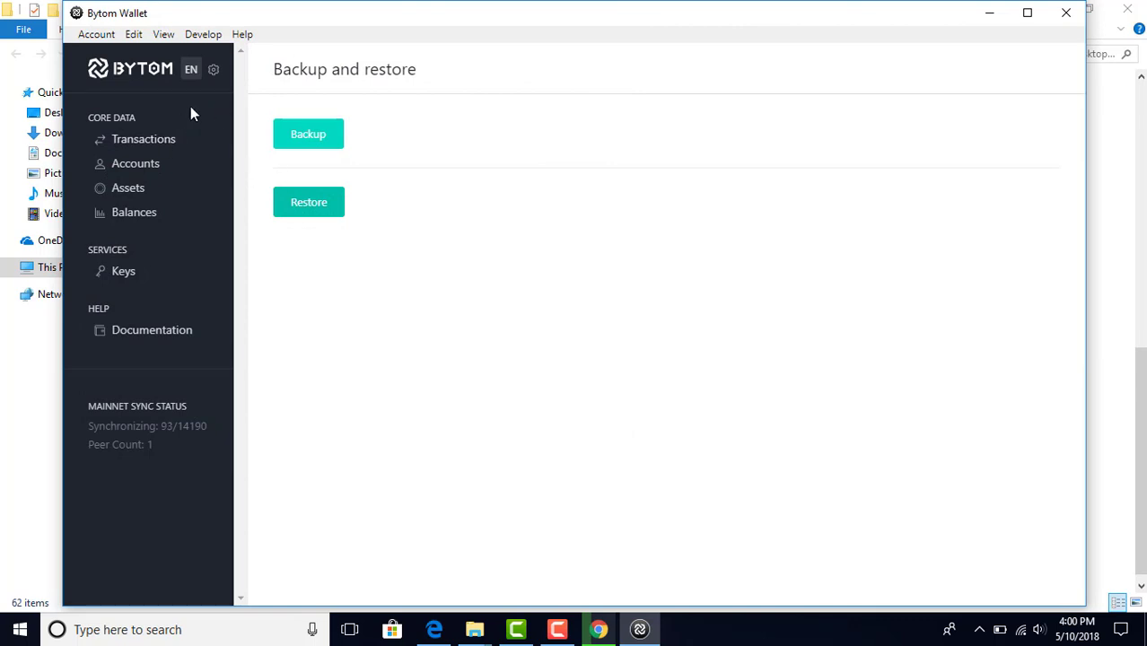
Step: Browse the menu bar, then the Keys, Balances and BTM asset pages, then open testuser1's account details
click(93, 36)
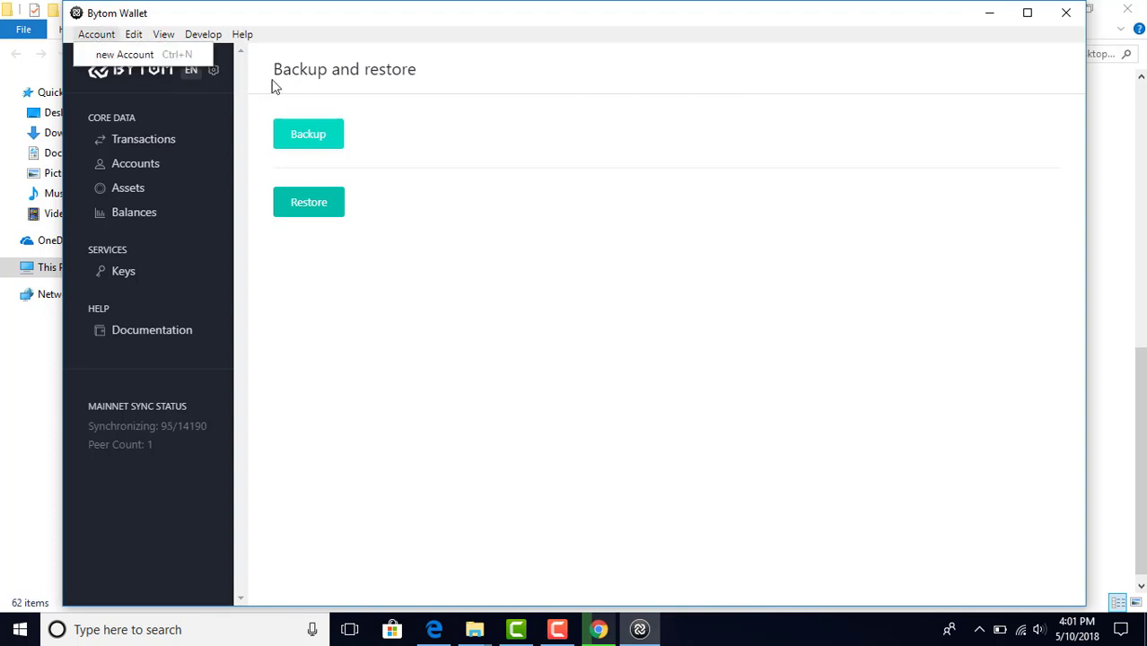
key(Right)
click(445, 163)
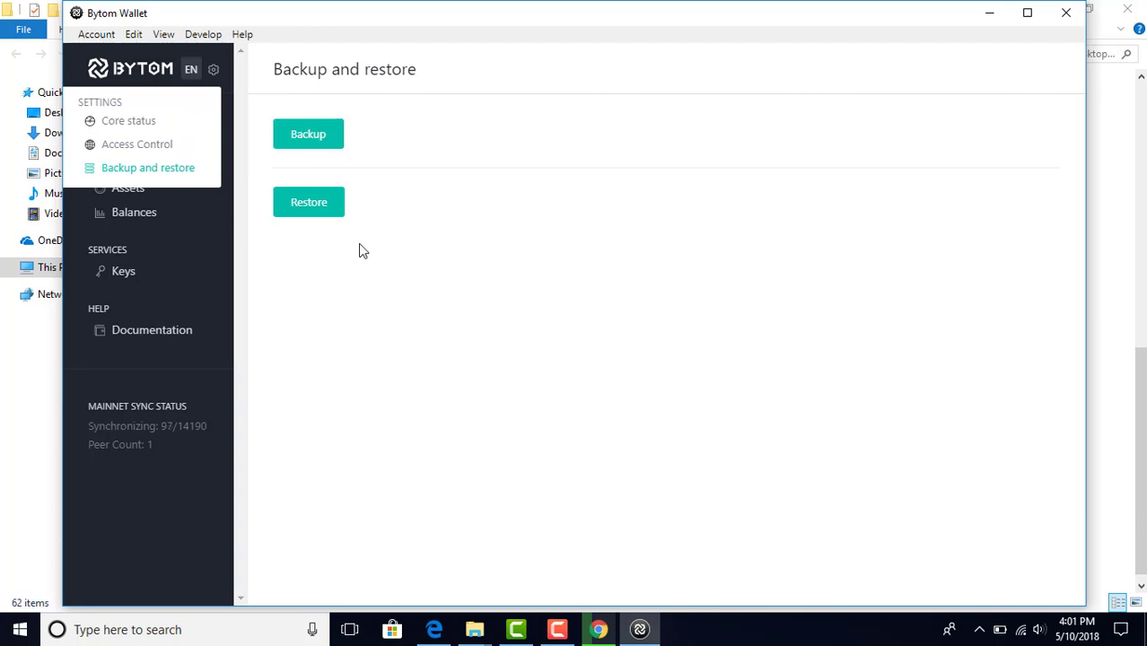
click(128, 273)
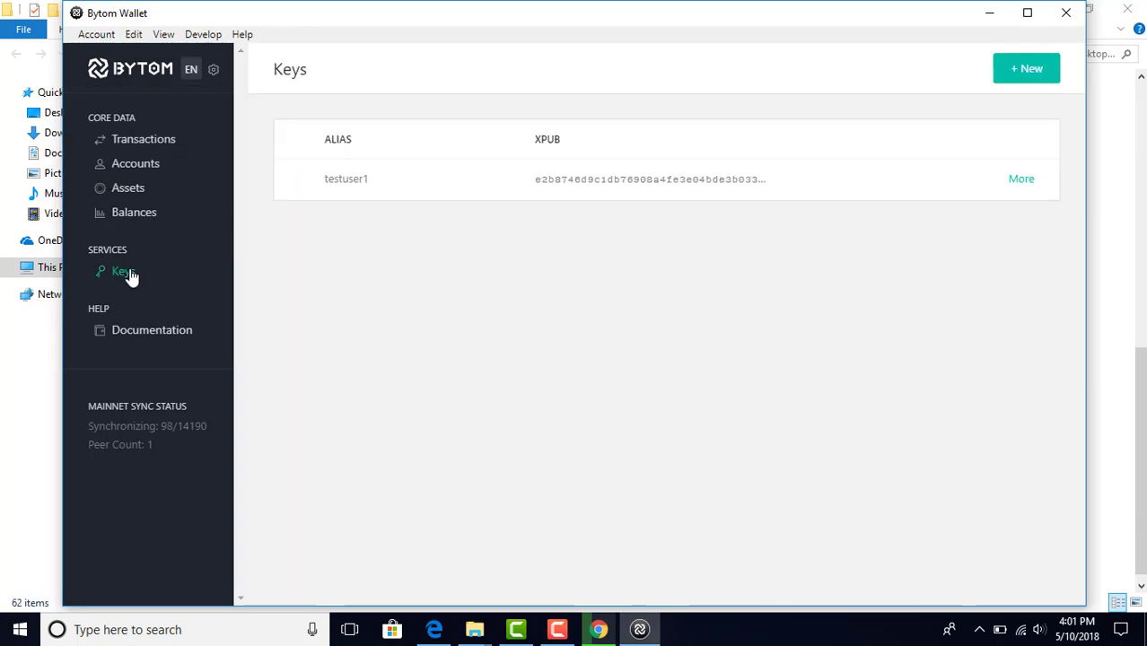
click(136, 221)
click(148, 189)
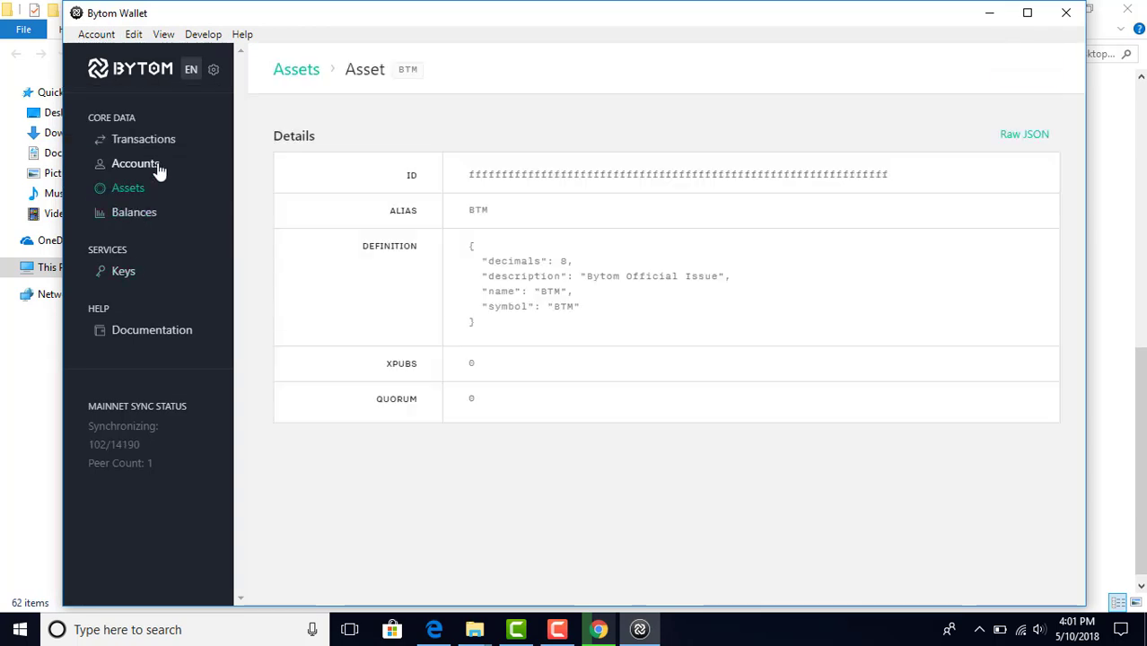
click(157, 166)
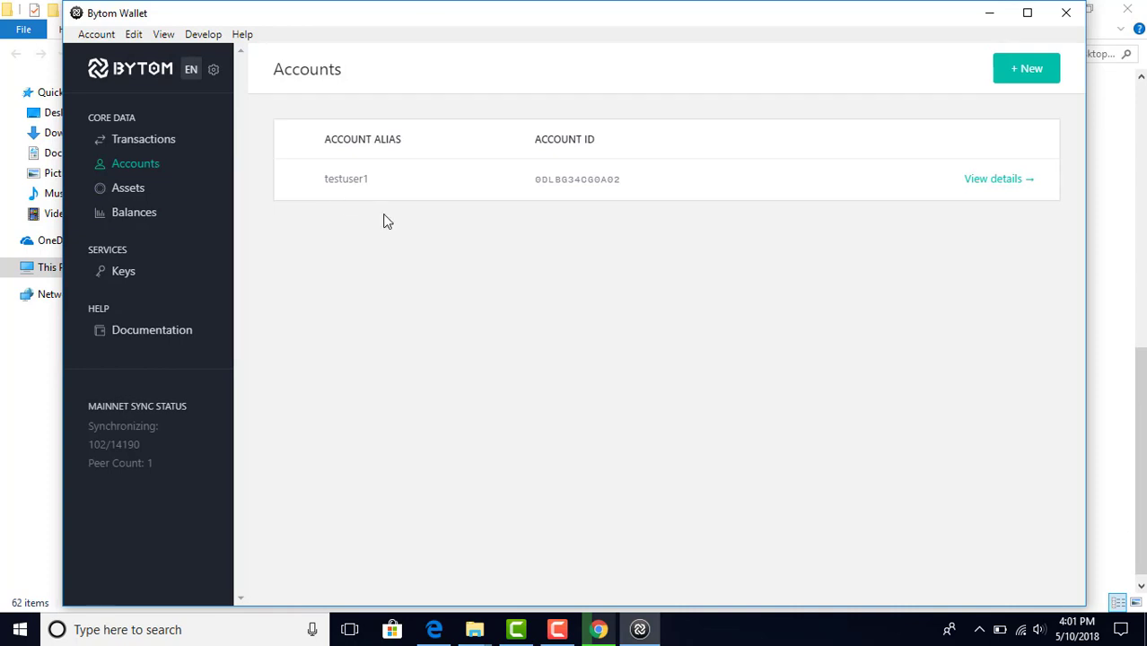
click(977, 190)
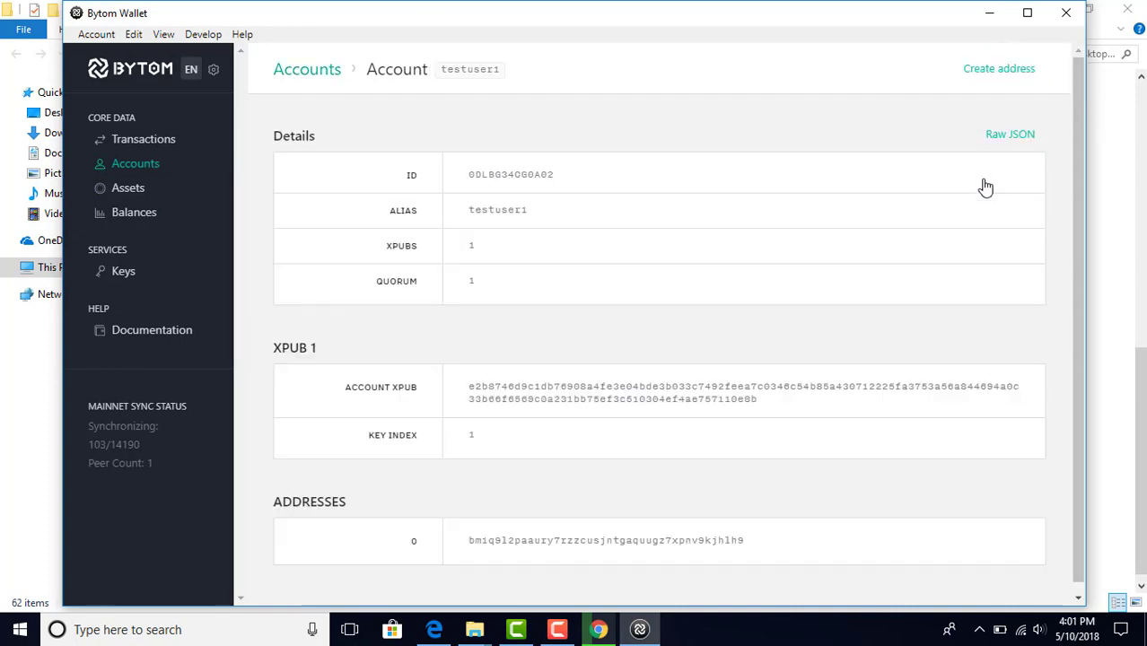